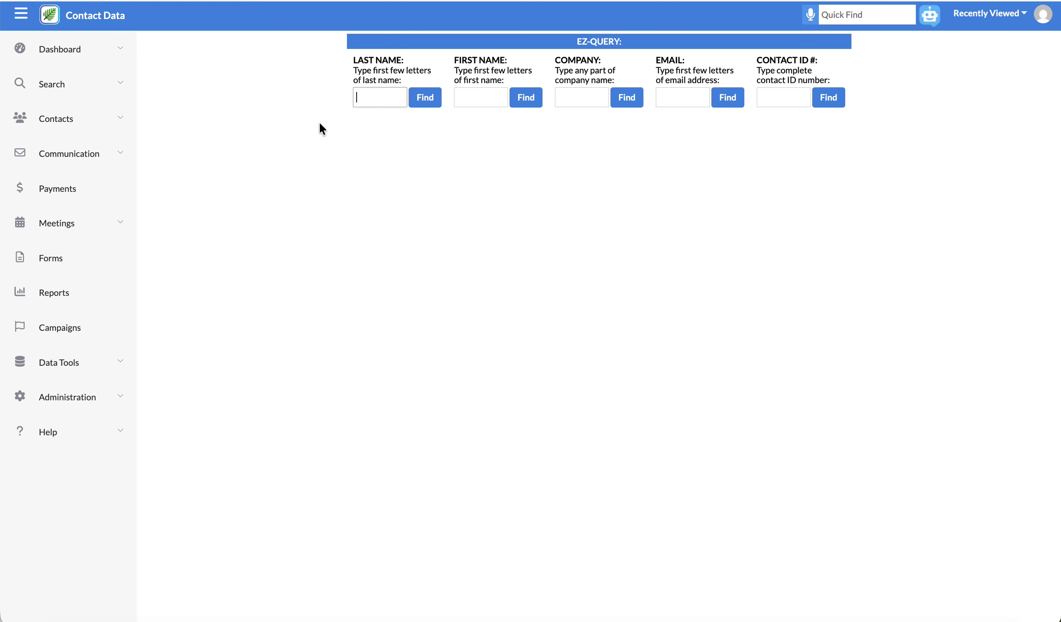
Step: Find the contact by first name through the quick search and open the contact's service records
{"action": "left_click", "coordinate": [872, 14]}
{"action": "type", "text": "chane"}
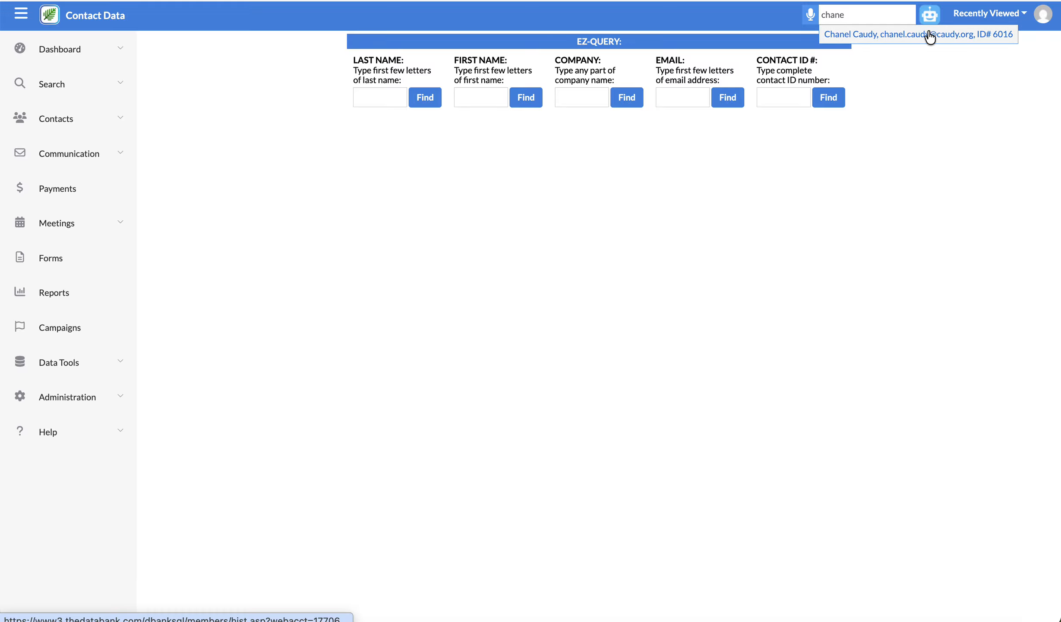
{"action": "left_click", "coordinate": [843, 35]}
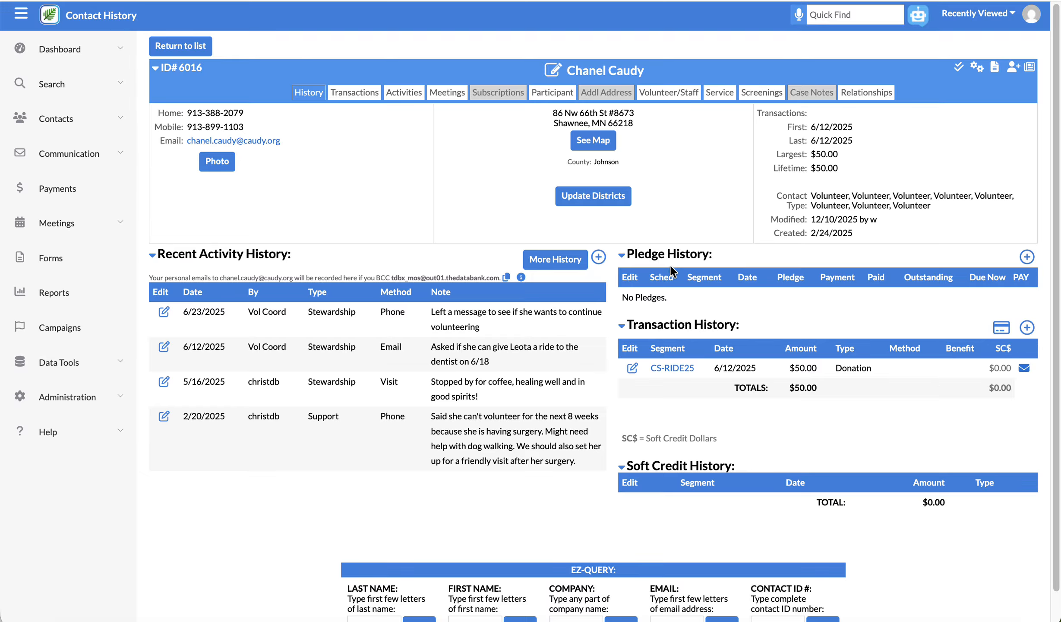
{"action": "left_click", "coordinate": [720, 93]}
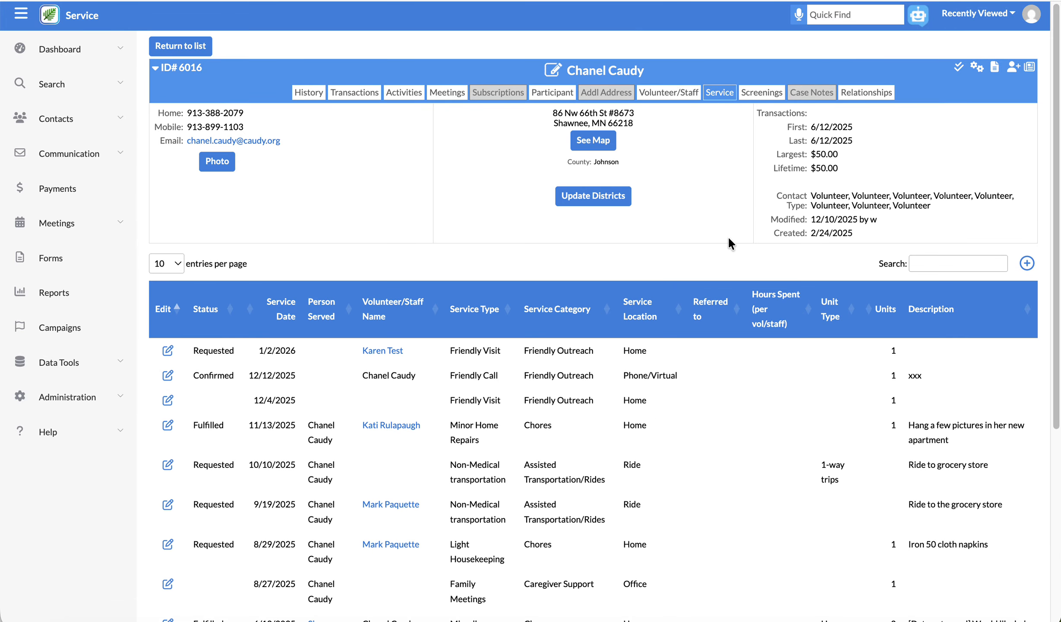
Step: Sort the contact's service records by volunteer/staff name, and finally by service date with the newest first
{"action": "left_click_drag", "start_coordinate": [1057, 150], "coordinate": [1057, 285]}
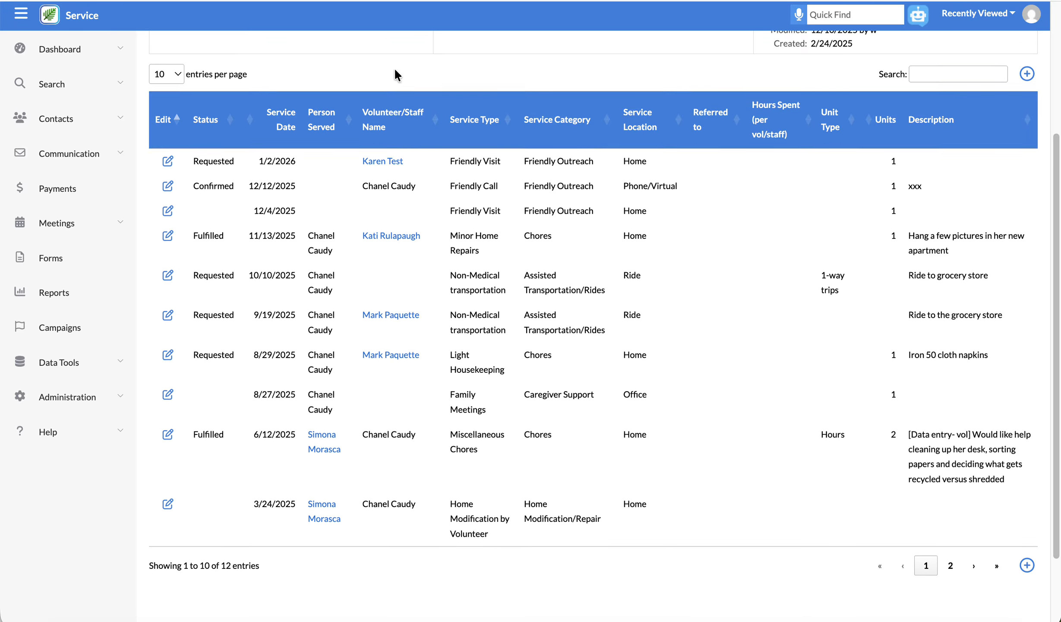
{"action": "scroll", "coordinate": [400, 140], "scroll_direction": "up", "scroll_amount": 1}
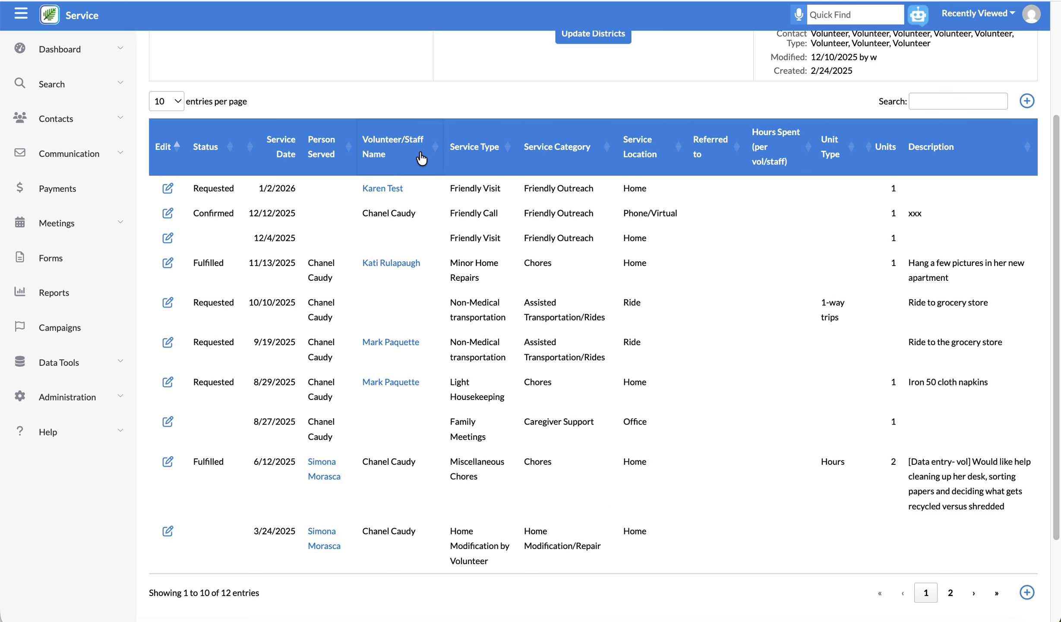
{"action": "left_click", "coordinate": [436, 158]}
{"action": "left_click", "coordinate": [476, 158]}
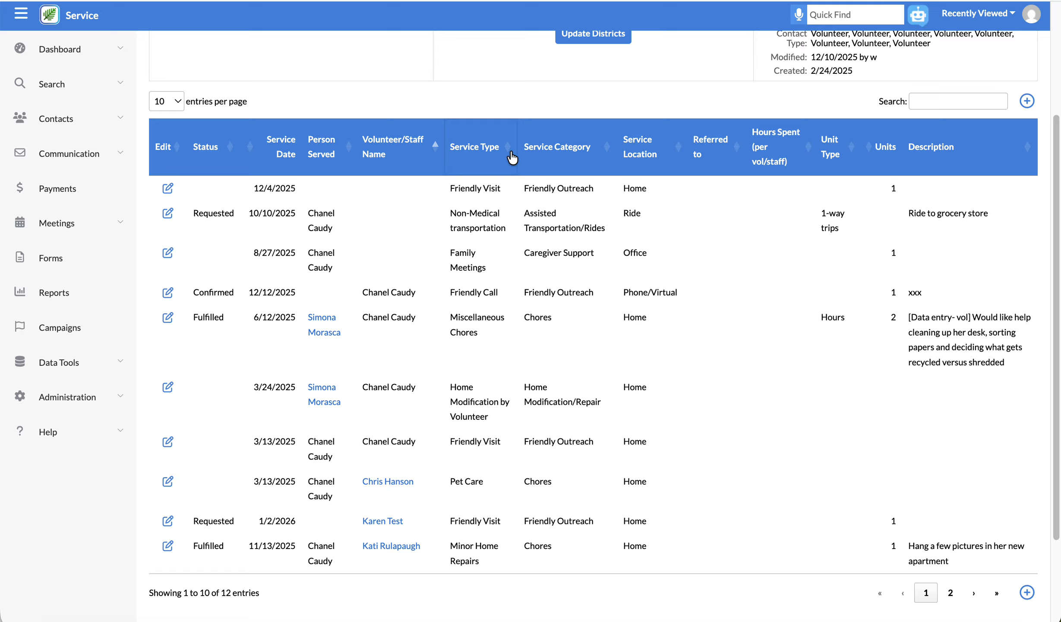
{"action": "left_click", "coordinate": [250, 153]}
{"action": "left_click", "coordinate": [251, 156]}
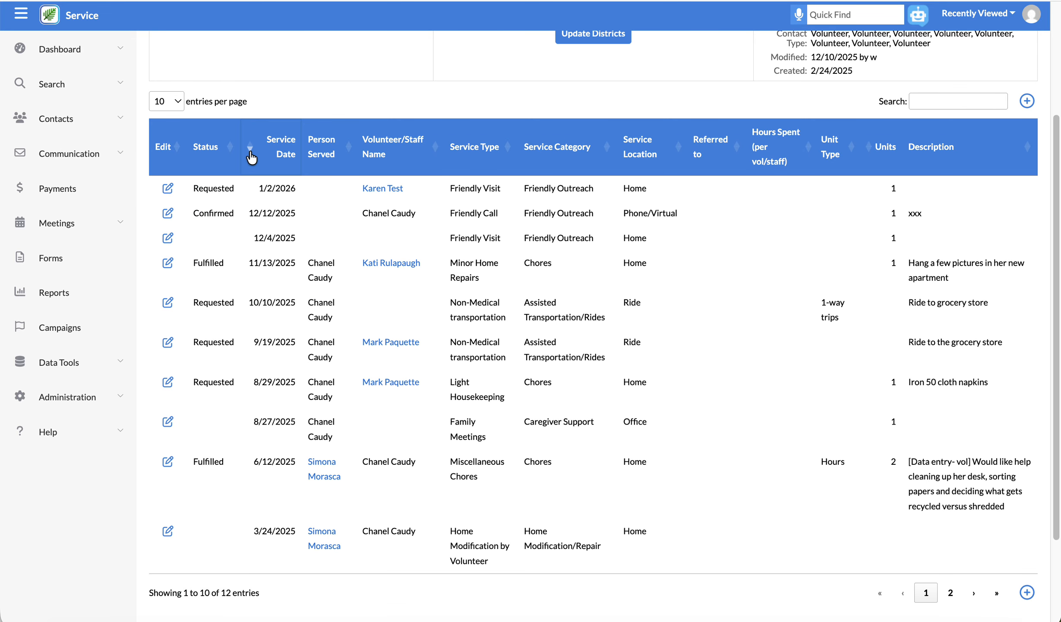
Step: Start a new service record for this contact
{"action": "scroll", "coordinate": [873, 256], "scroll_direction": "up", "scroll_amount": 3}
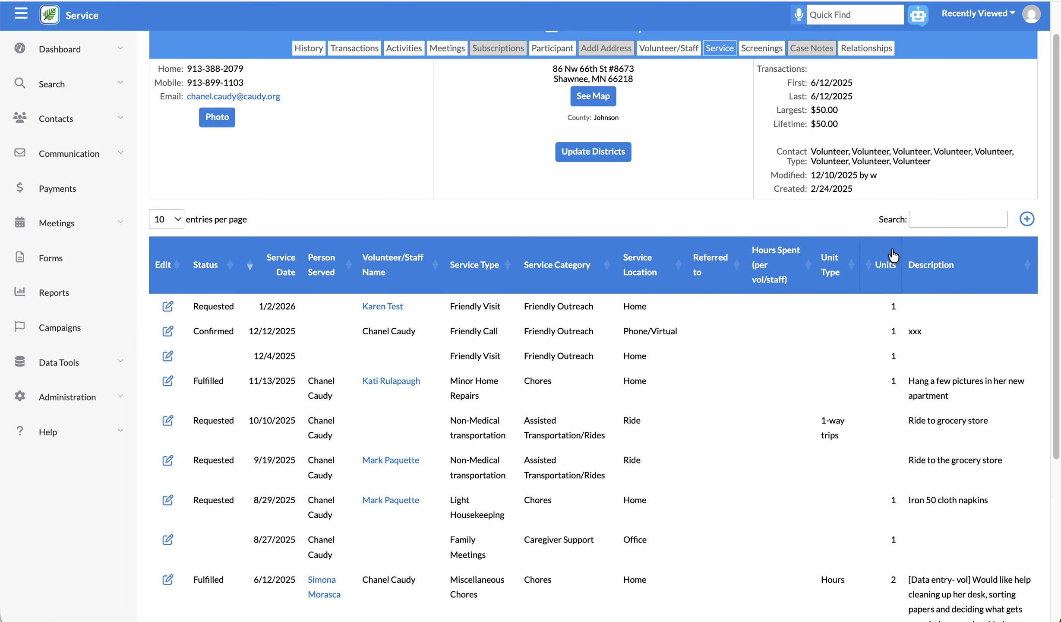
{"action": "left_click", "coordinate": [1027, 218]}
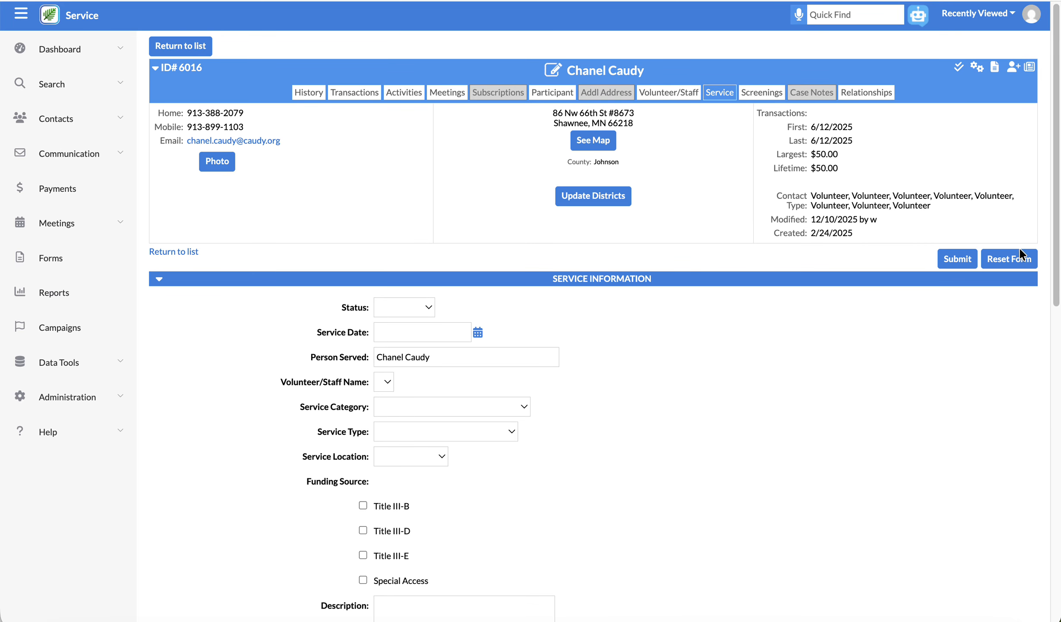
{"action": "scroll", "coordinate": [713, 364], "scroll_direction": "down", "scroll_amount": 5}
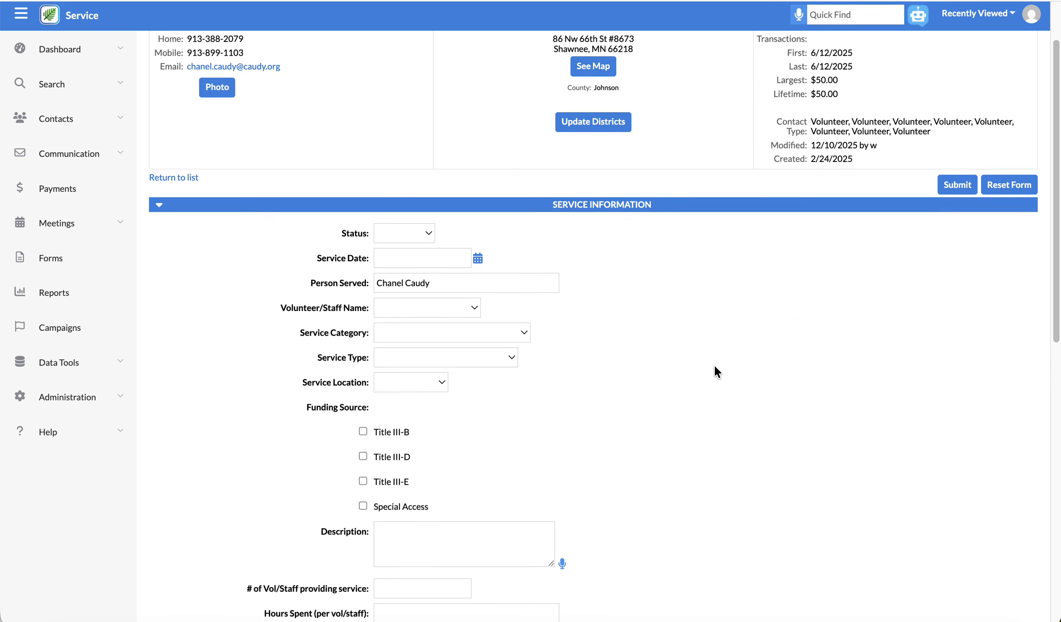
{"action": "scroll", "coordinate": [715, 366], "scroll_direction": "down", "scroll_amount": 2}
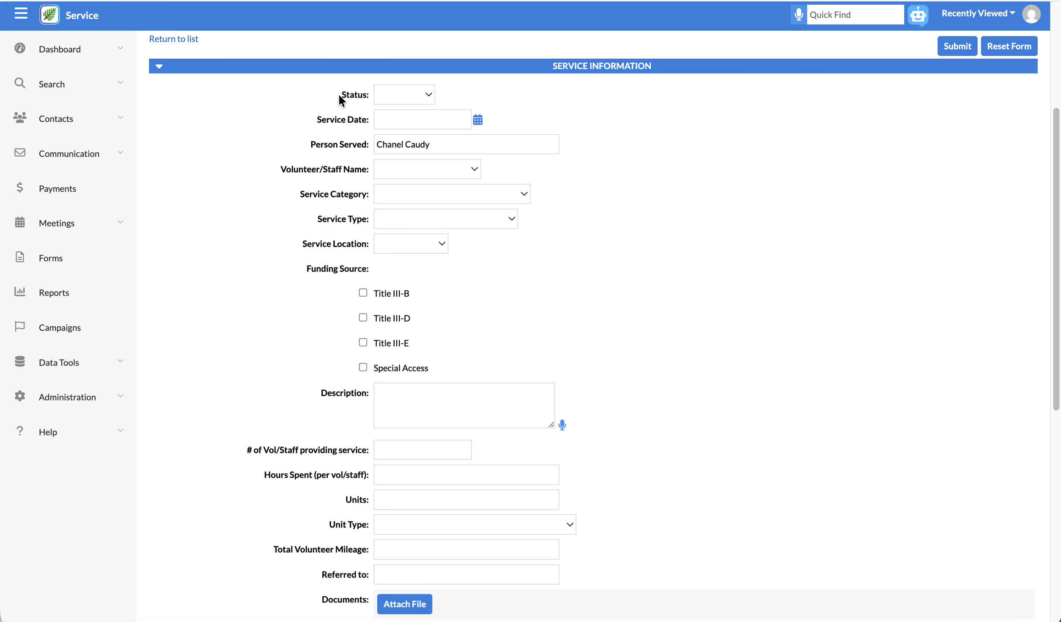
Step: Set the new service record's status to Requested and its service date to 02/06/2026
{"action": "left_click", "coordinate": [428, 96]}
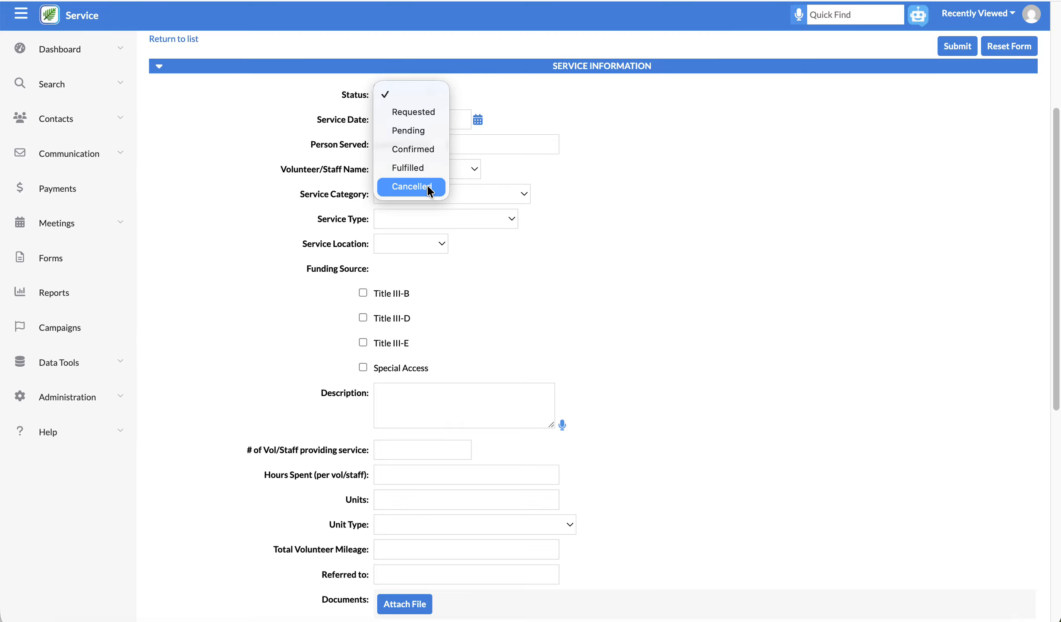
{"action": "left_click", "coordinate": [623, 147]}
{"action": "left_click", "coordinate": [429, 94]}
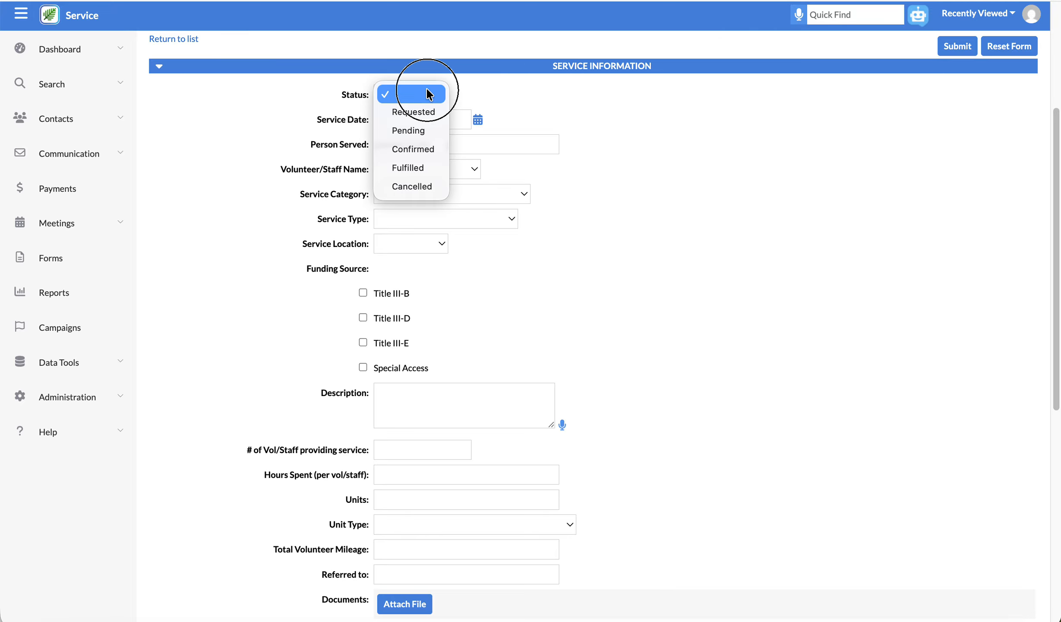
{"action": "left_click", "coordinate": [424, 113]}
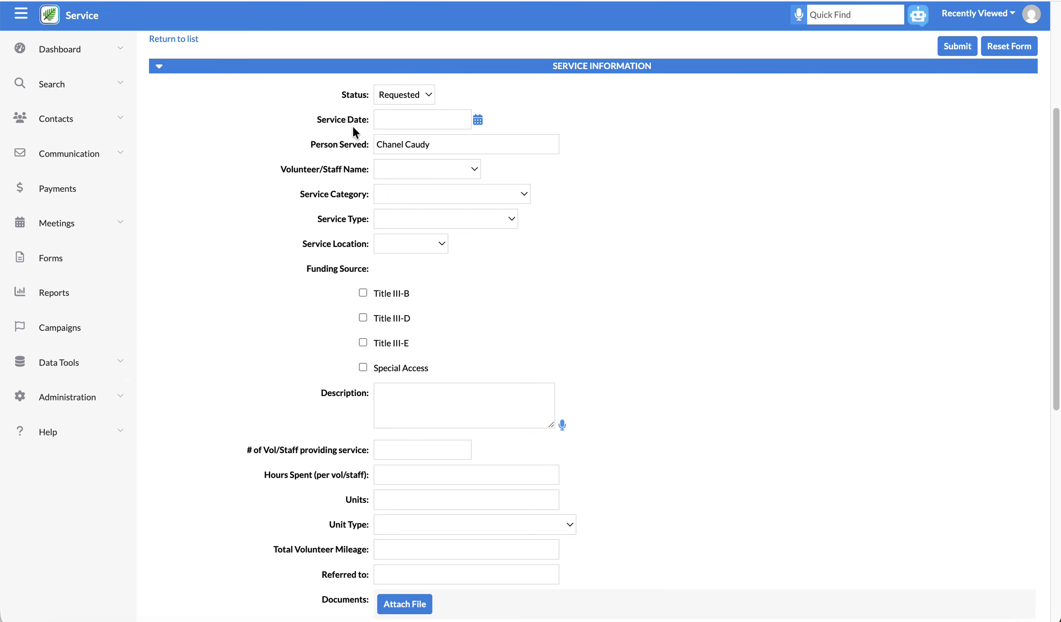
{"action": "left_click", "coordinate": [444, 122]}
{"action": "left_click", "coordinate": [478, 121]}
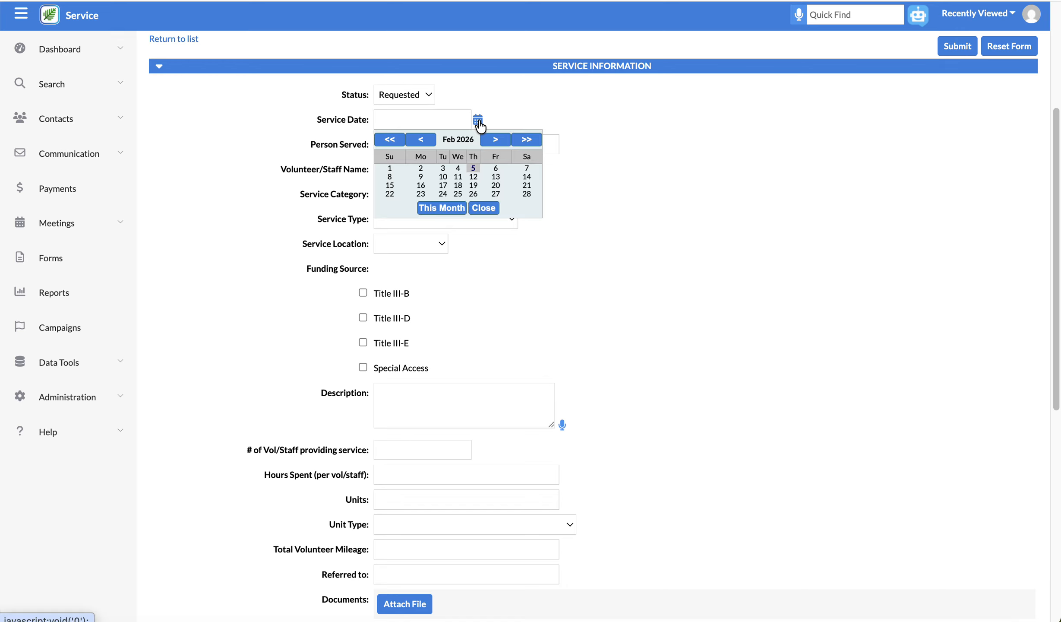
{"action": "left_click", "coordinate": [496, 167]}
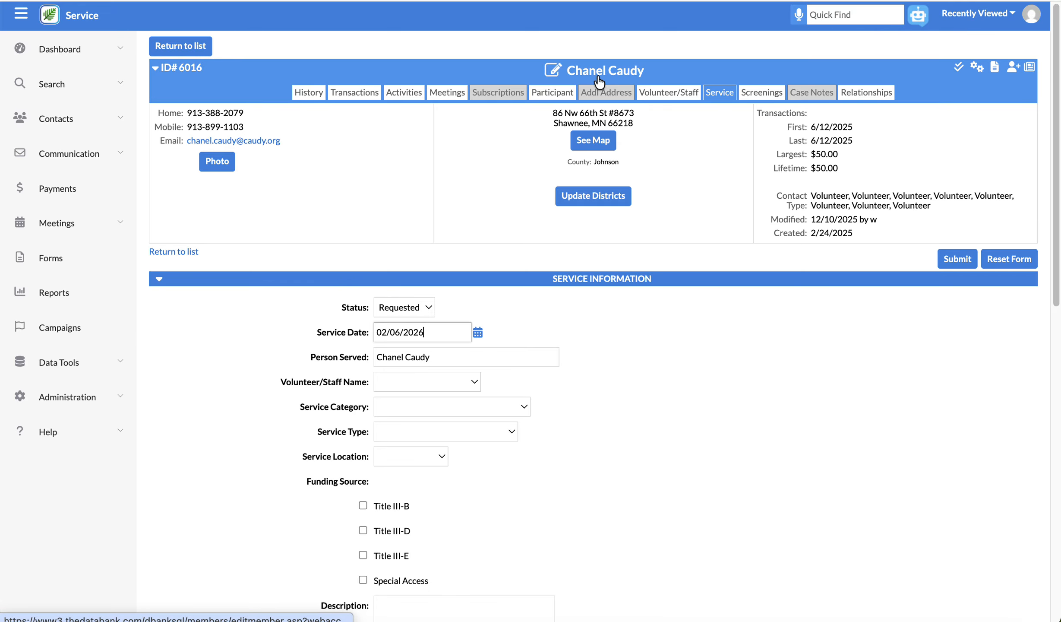
Step: Set the service category to Assisted Transportation/Rides, the type to Non-Medical transportation and the location to Ride, with no volunteer assigned
{"action": "scroll", "coordinate": [600, 371], "scroll_direction": "down", "scroll_amount": 6}
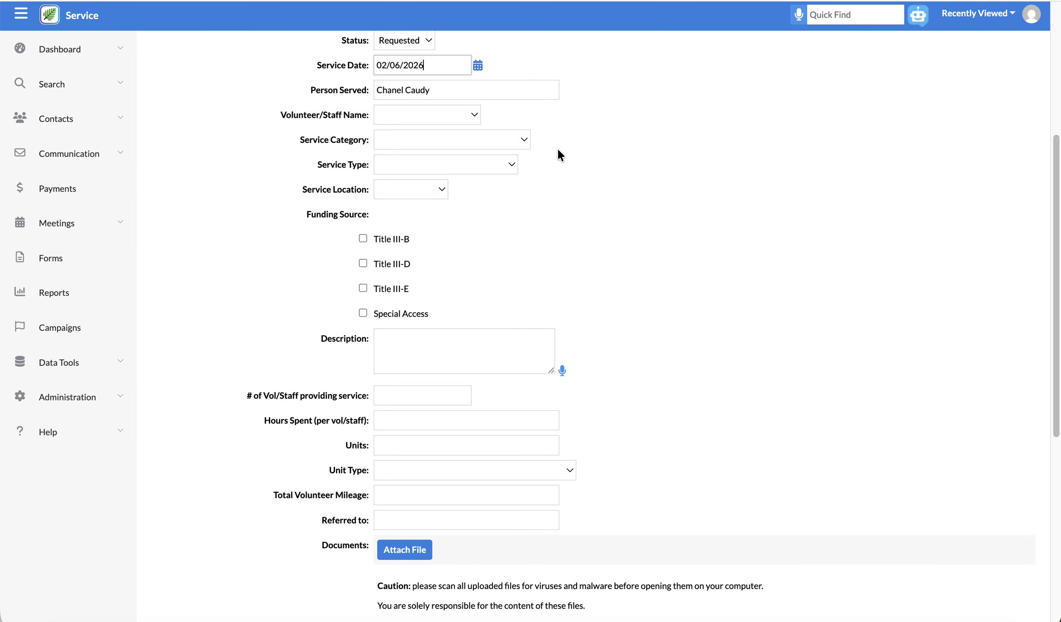
{"action": "left_click", "coordinate": [475, 115]}
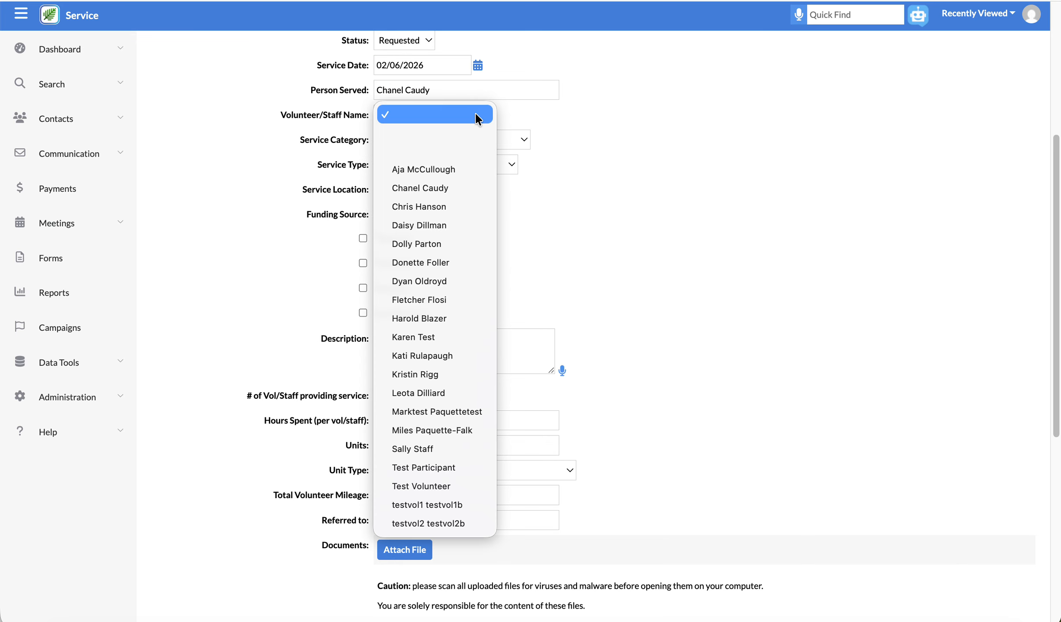
{"action": "left_click", "coordinate": [618, 136]}
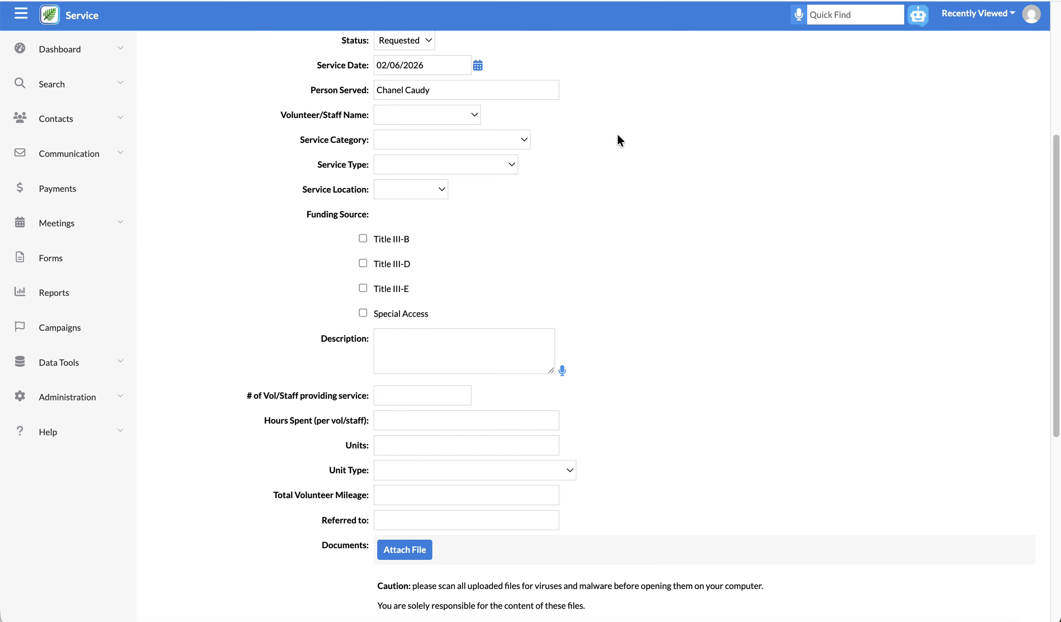
{"action": "left_click", "coordinate": [524, 143]}
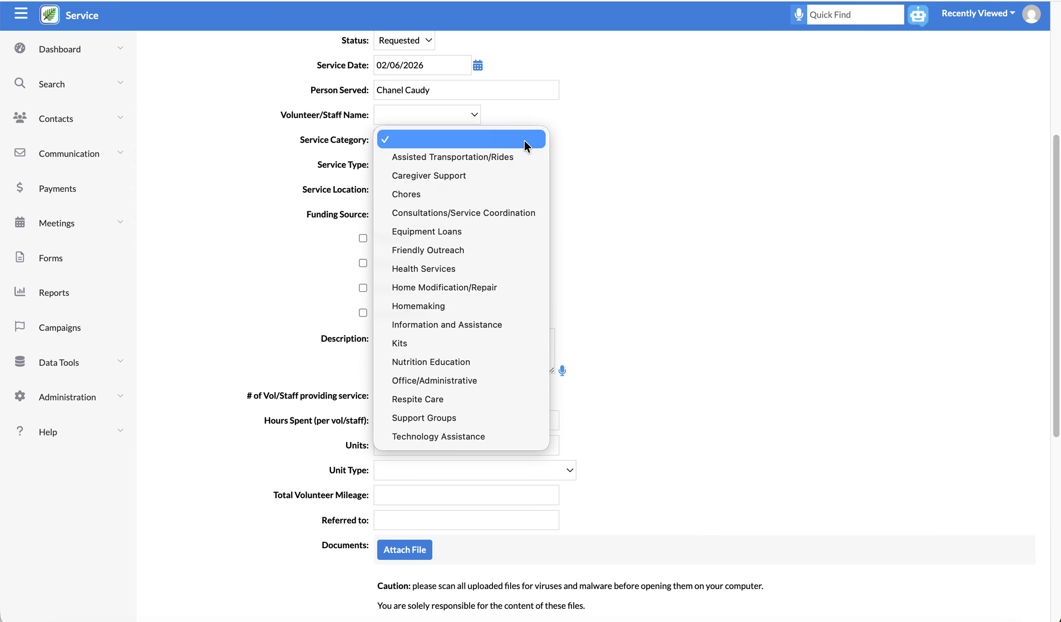
{"action": "left_click", "coordinate": [489, 157]}
{"action": "left_click", "coordinate": [399, 165]}
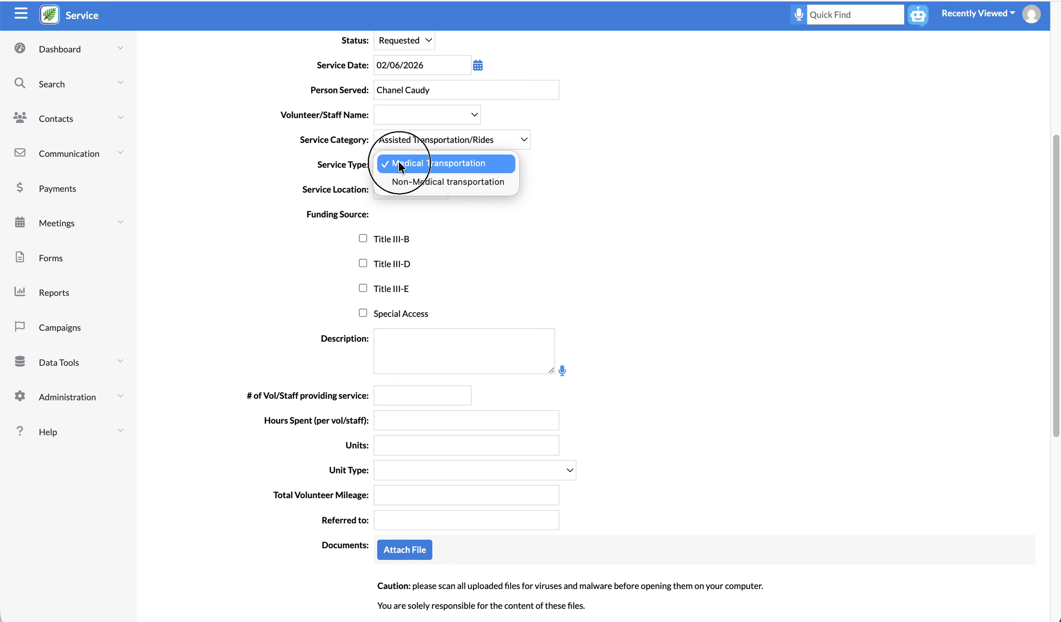
{"action": "left_click", "coordinate": [444, 183]}
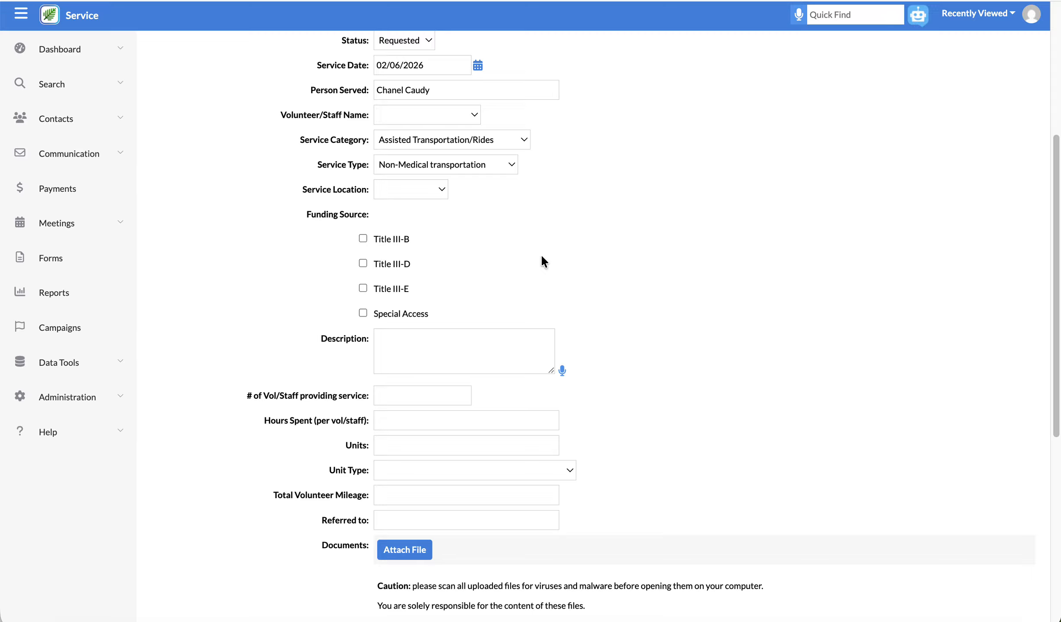
{"action": "left_click", "coordinate": [439, 188]}
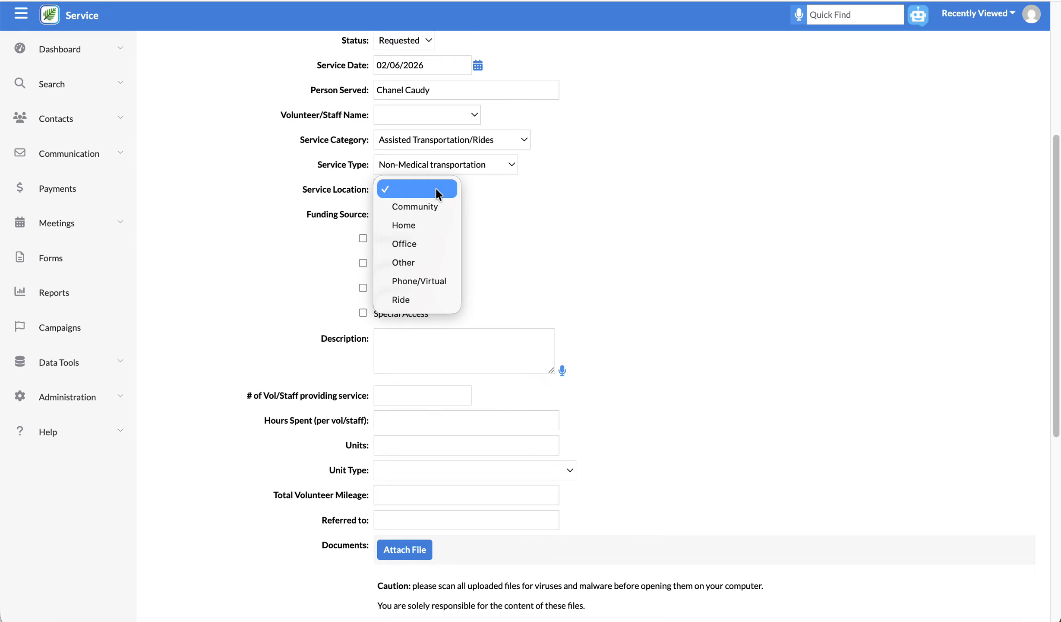
{"action": "left_click", "coordinate": [412, 298]}
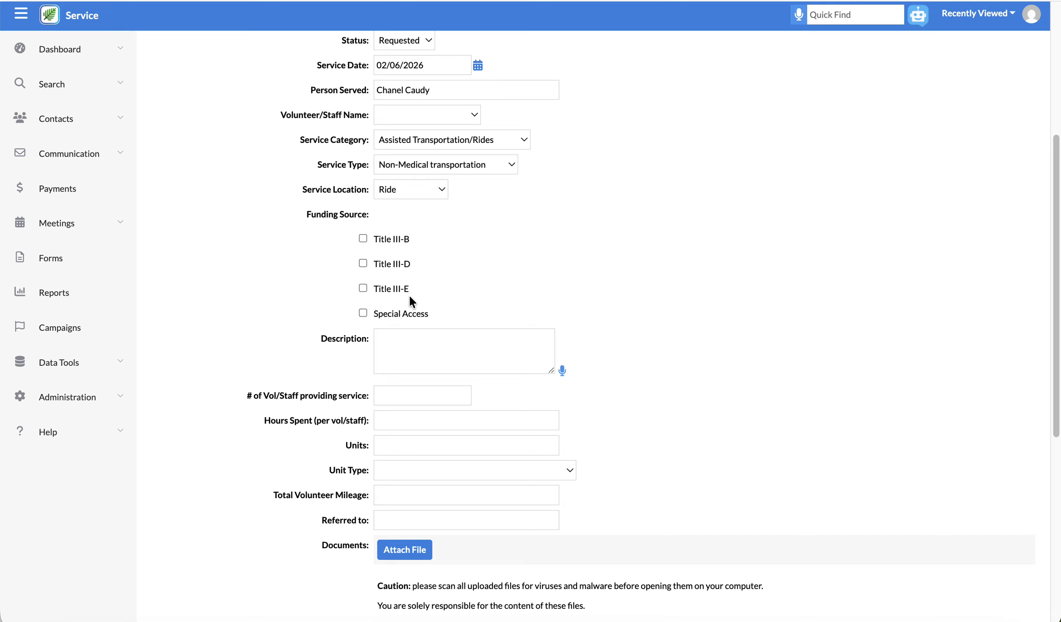
Step: Enter 2 units with the unit type 1-way trips, leaving the description and hours spent blank
{"action": "left_click", "coordinate": [415, 339]}
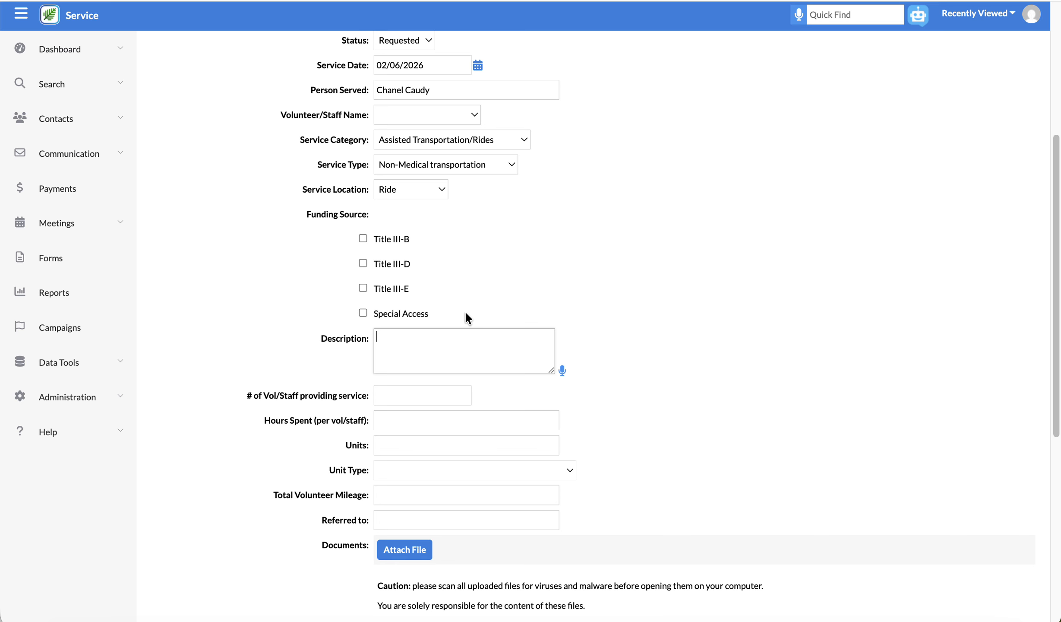
{"action": "scroll", "coordinate": [467, 307], "scroll_direction": "down", "scroll_amount": 3}
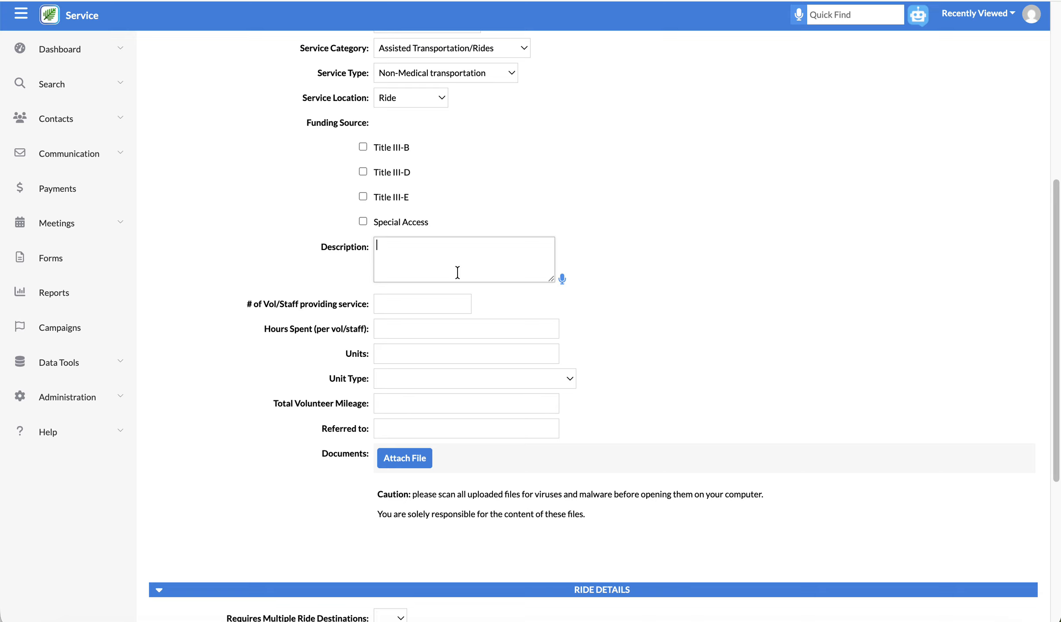
{"action": "left_click", "coordinate": [457, 271]}
{"action": "left_click_drag", "start_coordinate": [263, 328], "coordinate": [369, 330]}
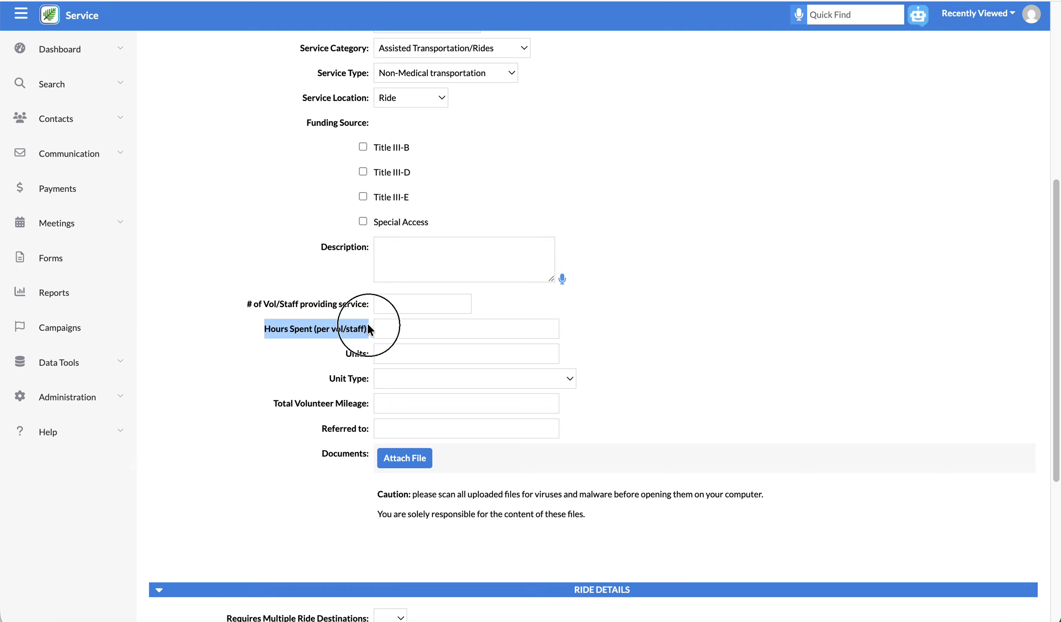
{"action": "left_click", "coordinate": [351, 328]}
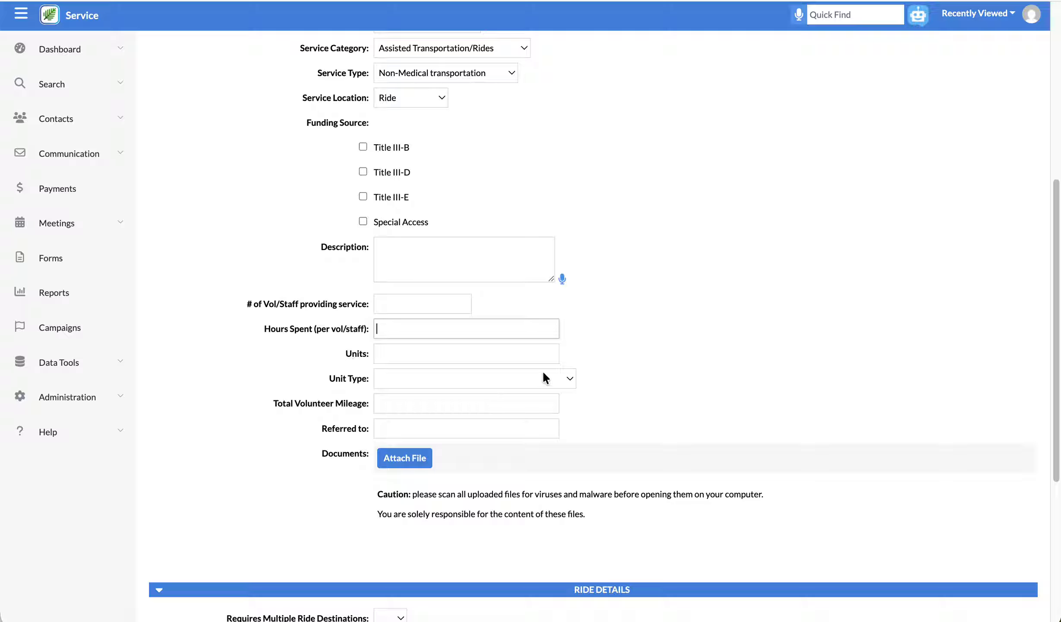
{"action": "left_click", "coordinate": [567, 383]}
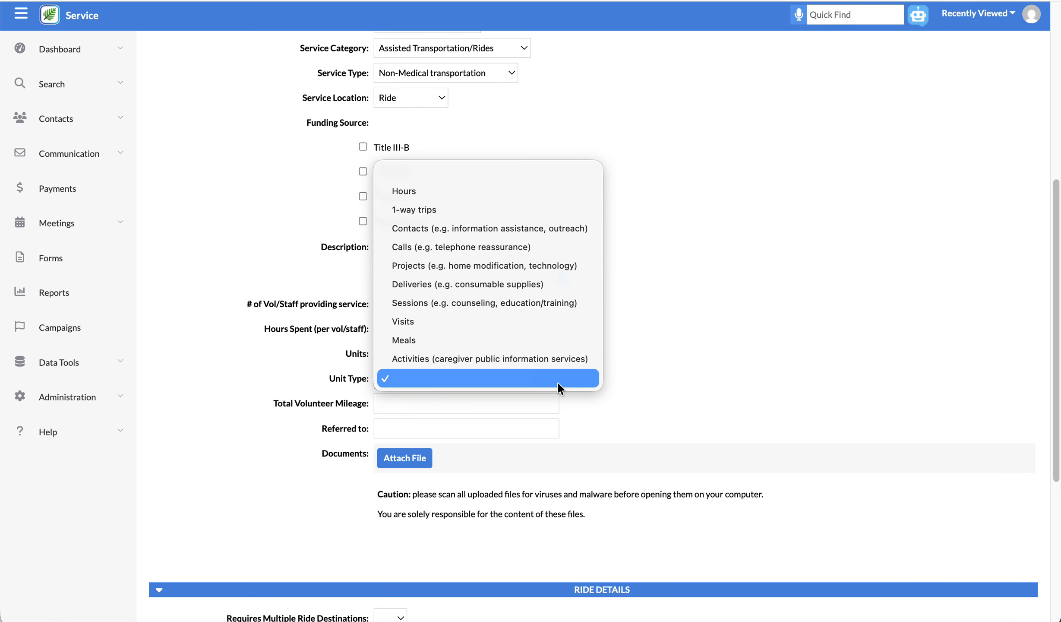
{"action": "left_click", "coordinate": [446, 211]}
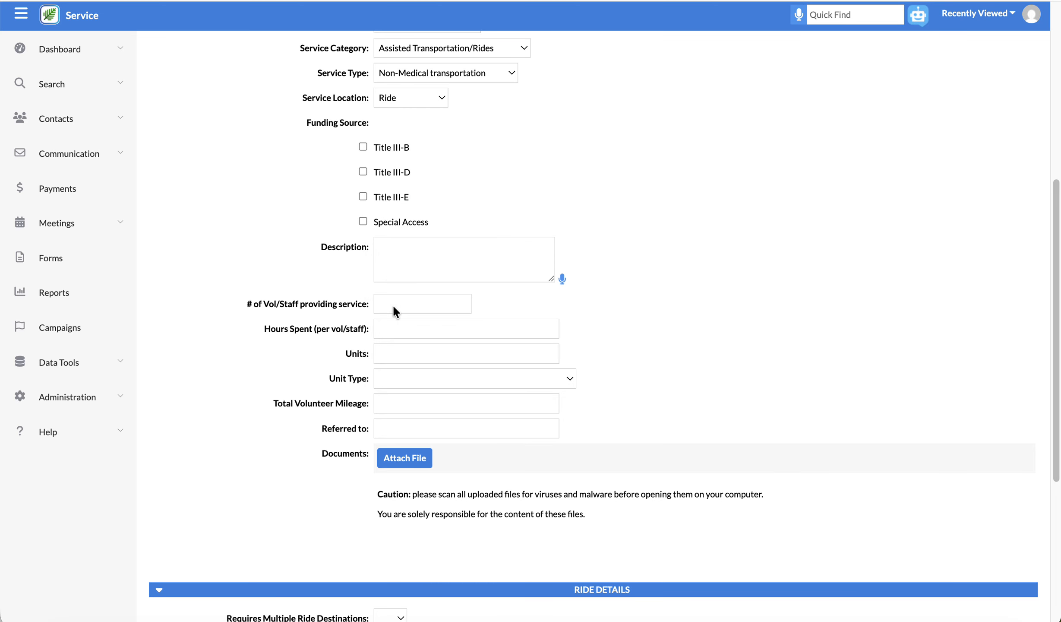
{"action": "left_click", "coordinate": [387, 353]}
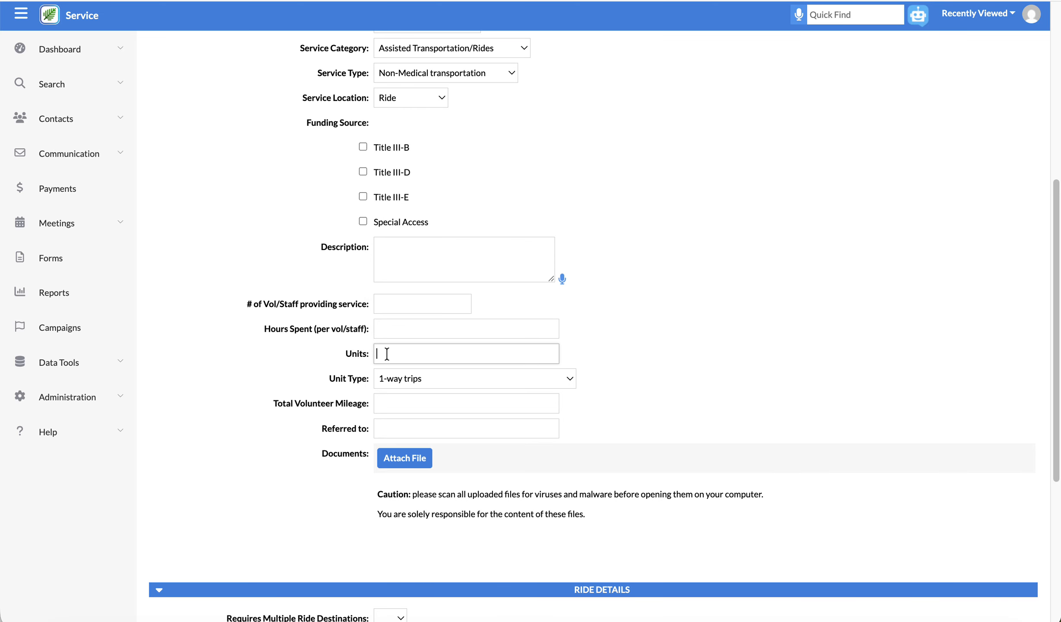
{"action": "type", "text": "2"}
Step: Review the Ride Details fields for destinations, start point, appointment and pickup times, and wheelchair lift
{"action": "scroll", "coordinate": [287, 481], "scroll_direction": "down", "scroll_amount": 3}
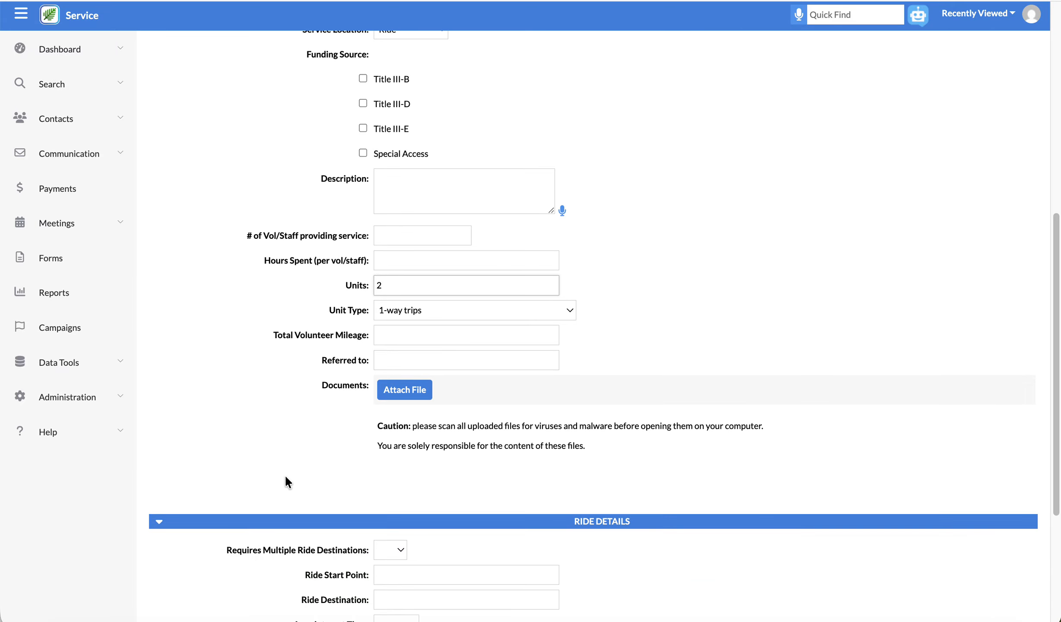
{"action": "scroll", "coordinate": [284, 477], "scroll_direction": "down", "scroll_amount": 3}
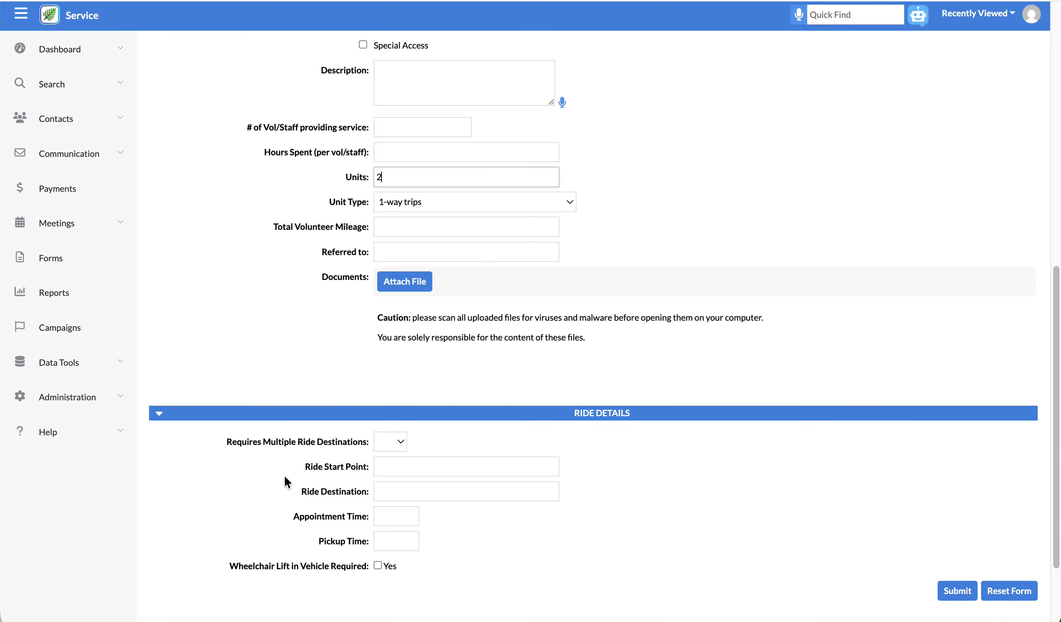
{"action": "scroll", "coordinate": [285, 477], "scroll_direction": "down", "scroll_amount": 1}
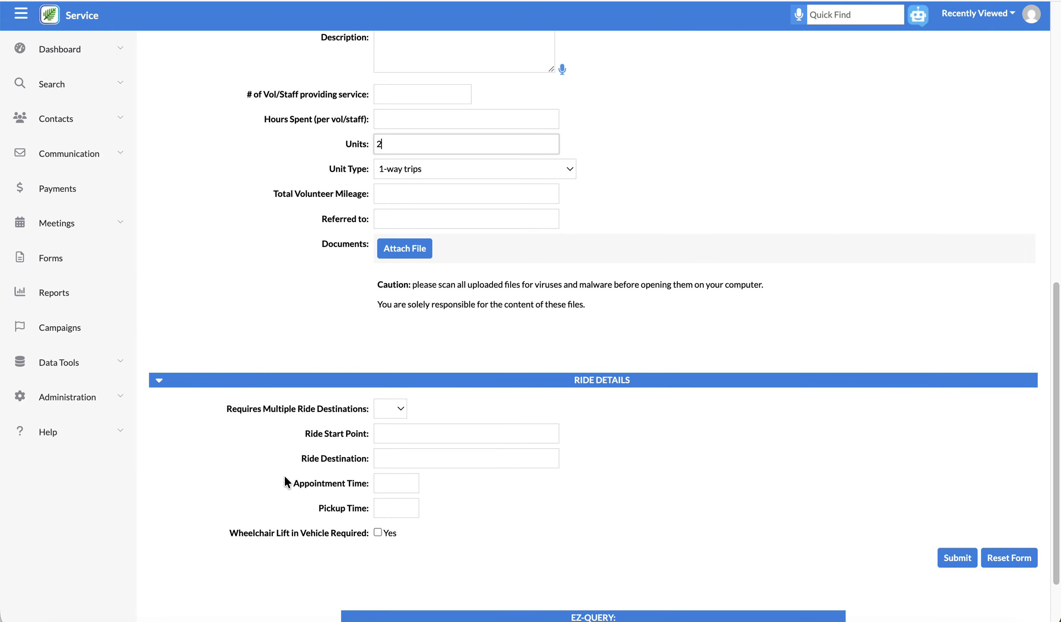
{"action": "scroll", "coordinate": [611, 450], "scroll_direction": "down", "scroll_amount": 3}
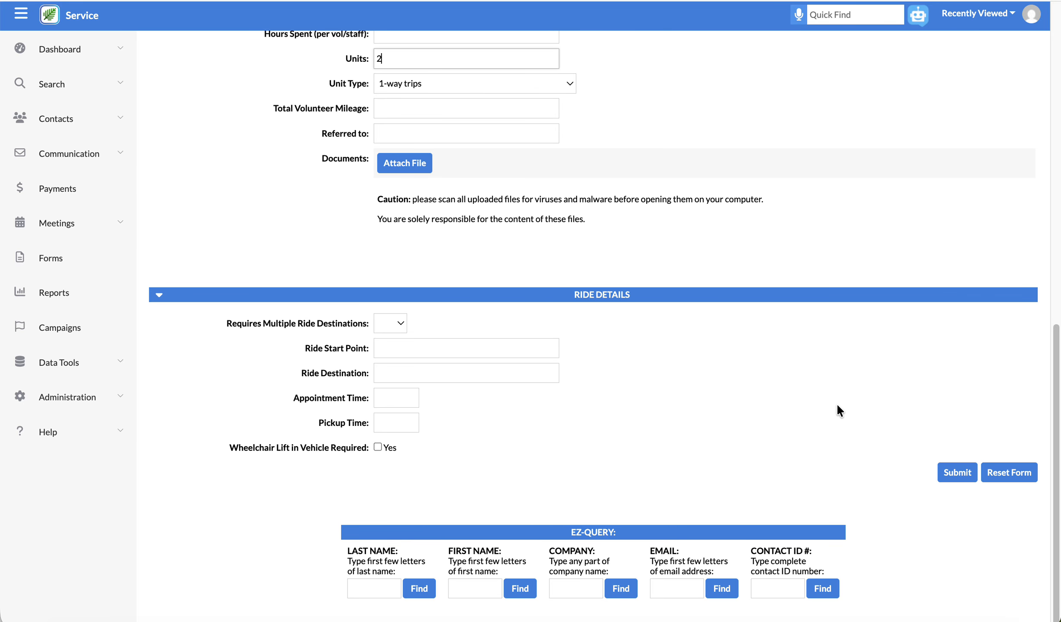
Step: Submit the new ride request and assign Dolly Parton as the volunteer on the 2/6/2026 service record
{"action": "left_click", "coordinate": [956, 472]}
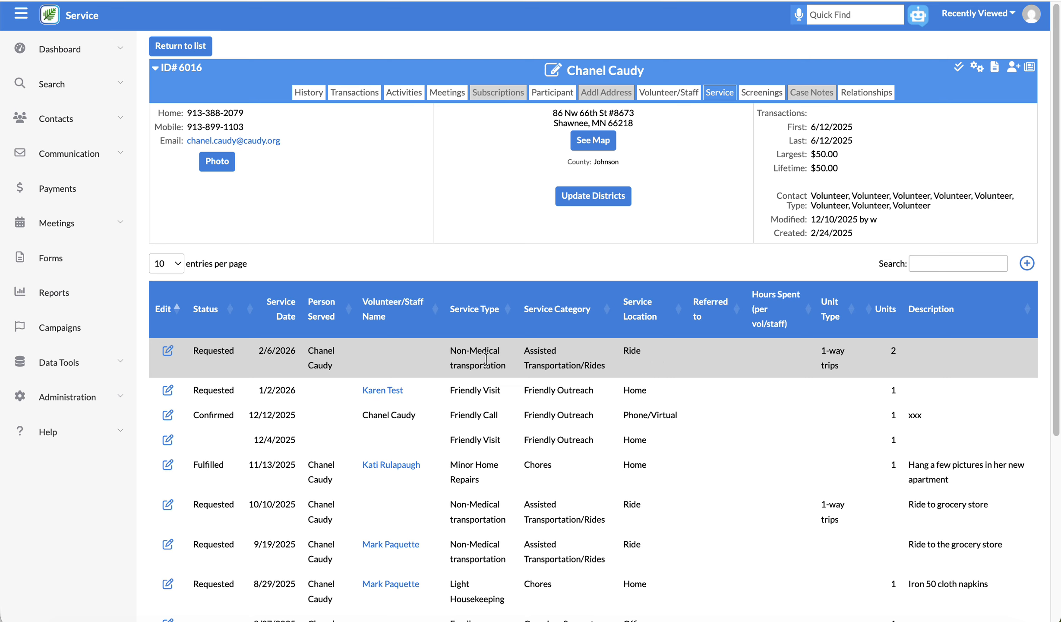
{"action": "left_click", "coordinate": [168, 352]}
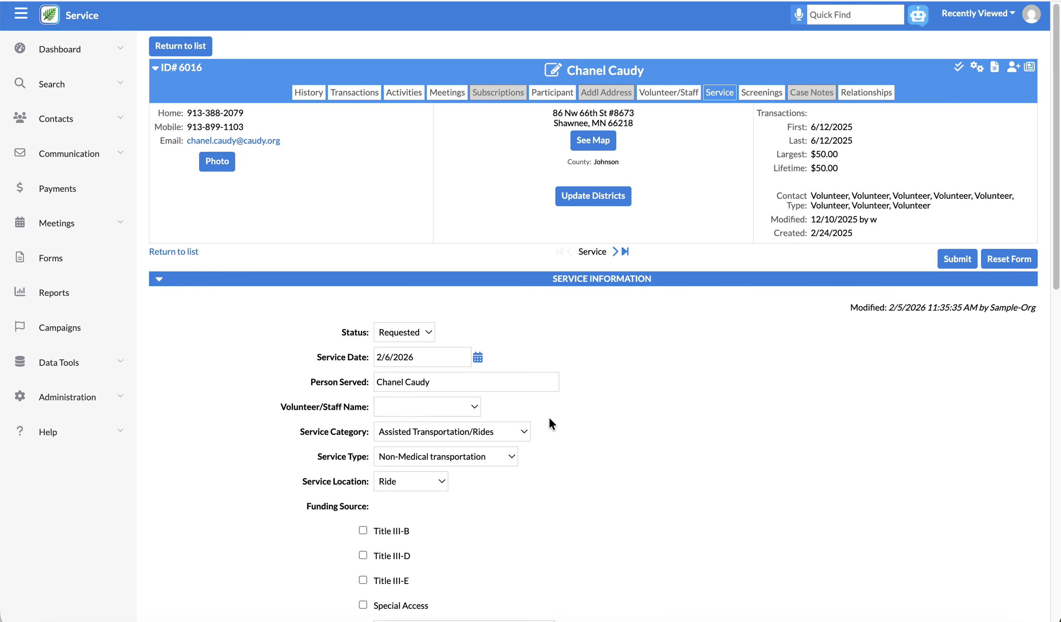
{"action": "left_click", "coordinate": [475, 406]}
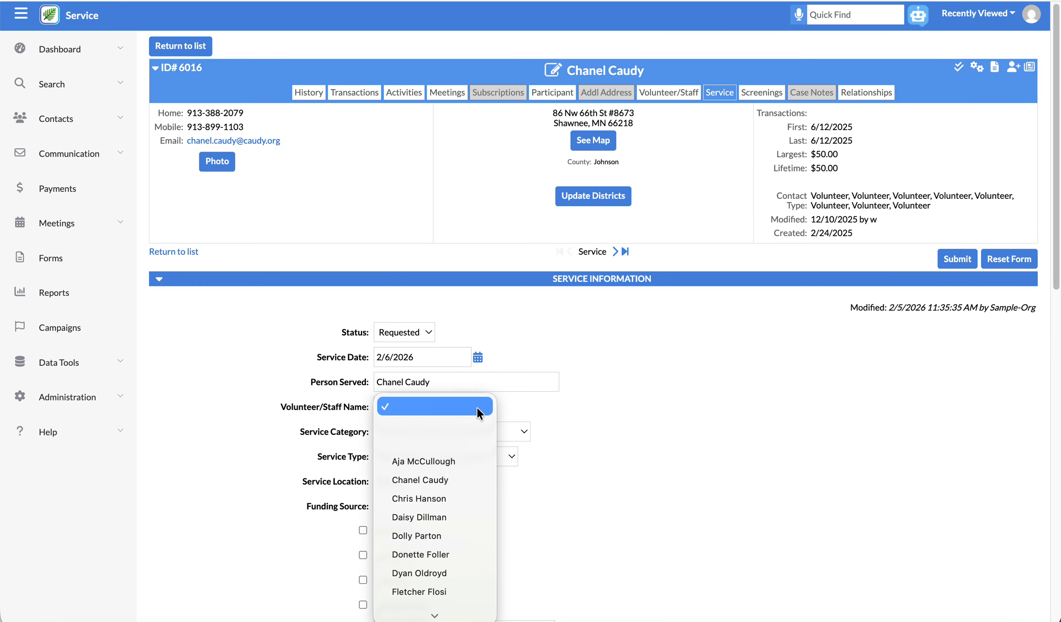
{"action": "scroll", "coordinate": [453, 520], "scroll_direction": "down", "scroll_amount": 1}
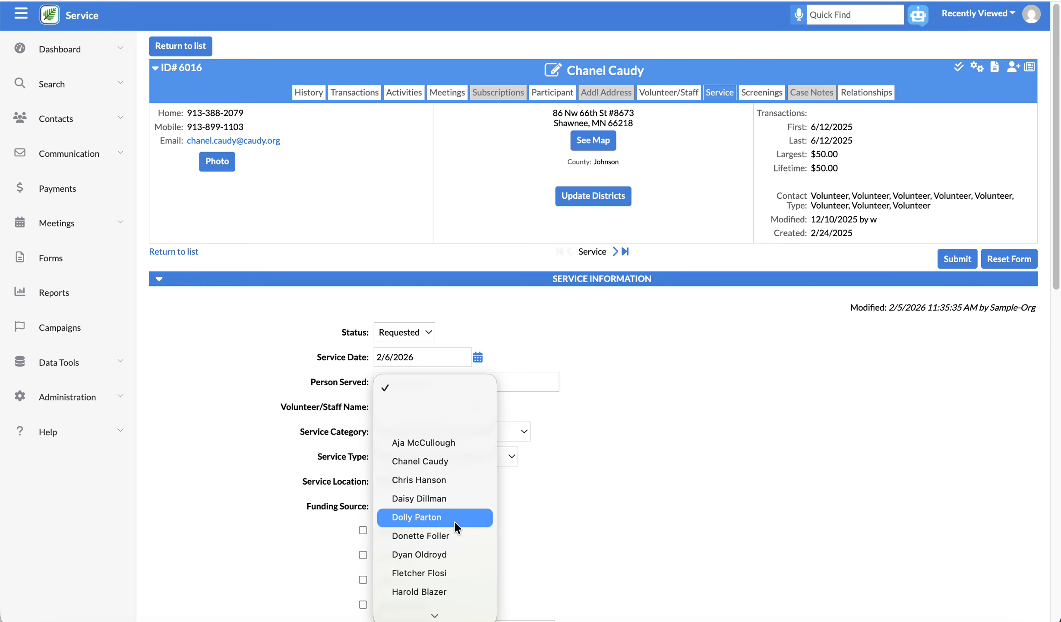
{"action": "left_click", "coordinate": [451, 517]}
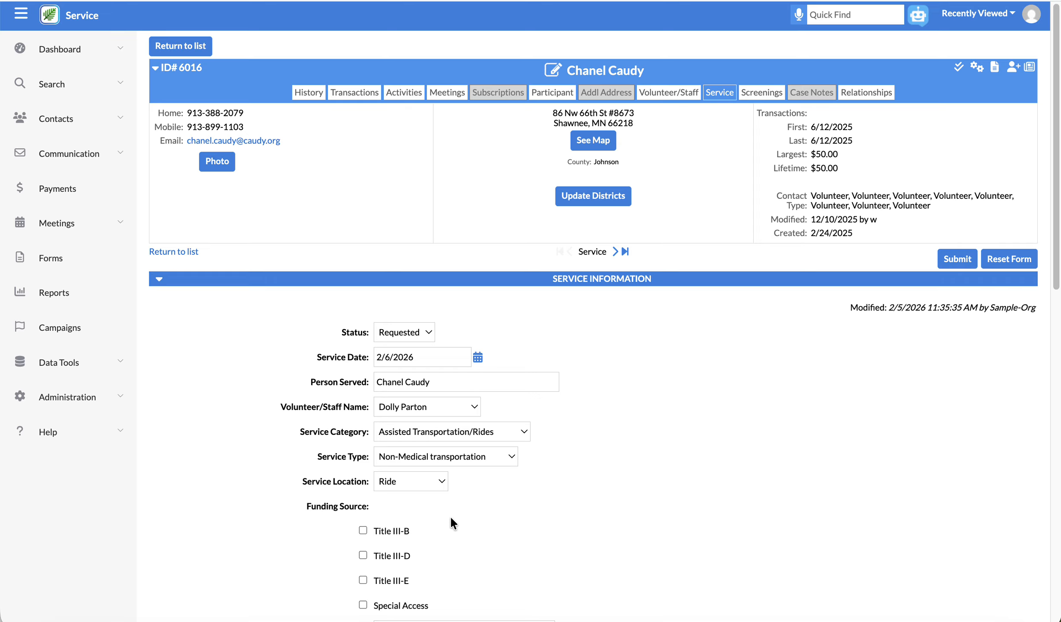
Step: Set the ride's status to Confirmed and submit the updated service record
{"action": "left_click", "coordinate": [426, 331]}
{"action": "left_click", "coordinate": [417, 366]}
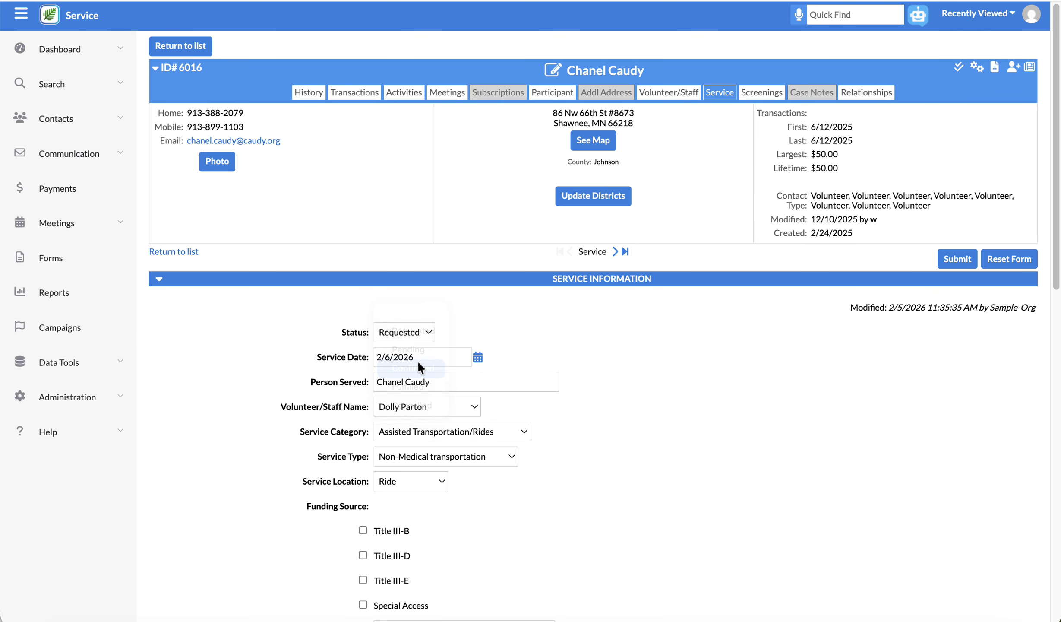
{"action": "scroll", "coordinate": [621, 453], "scroll_direction": "down", "scroll_amount": 3}
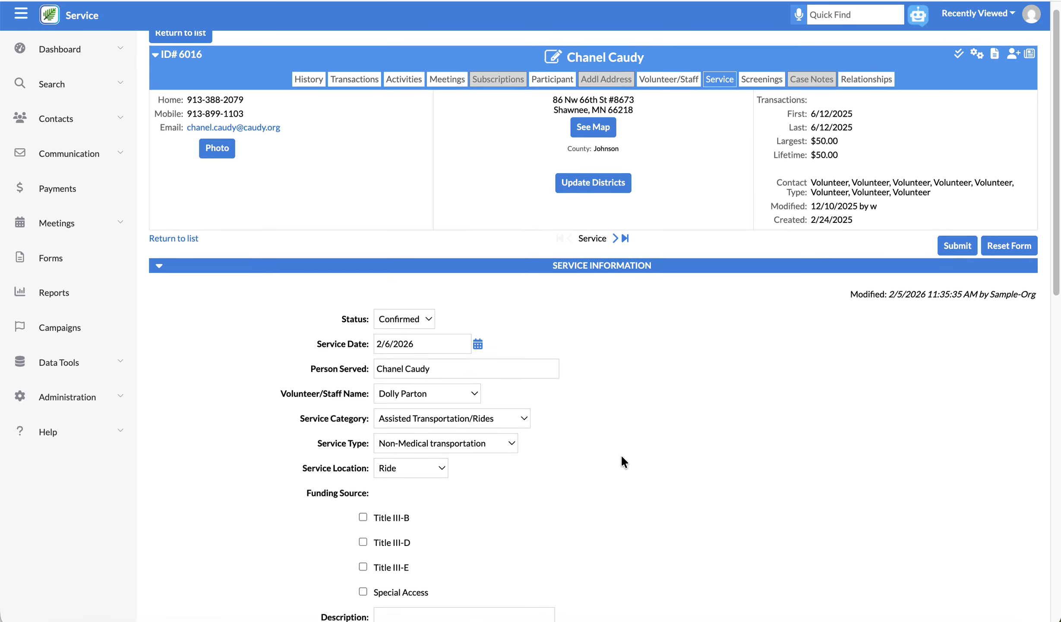
{"action": "scroll", "coordinate": [620, 461], "scroll_direction": "down", "scroll_amount": 1}
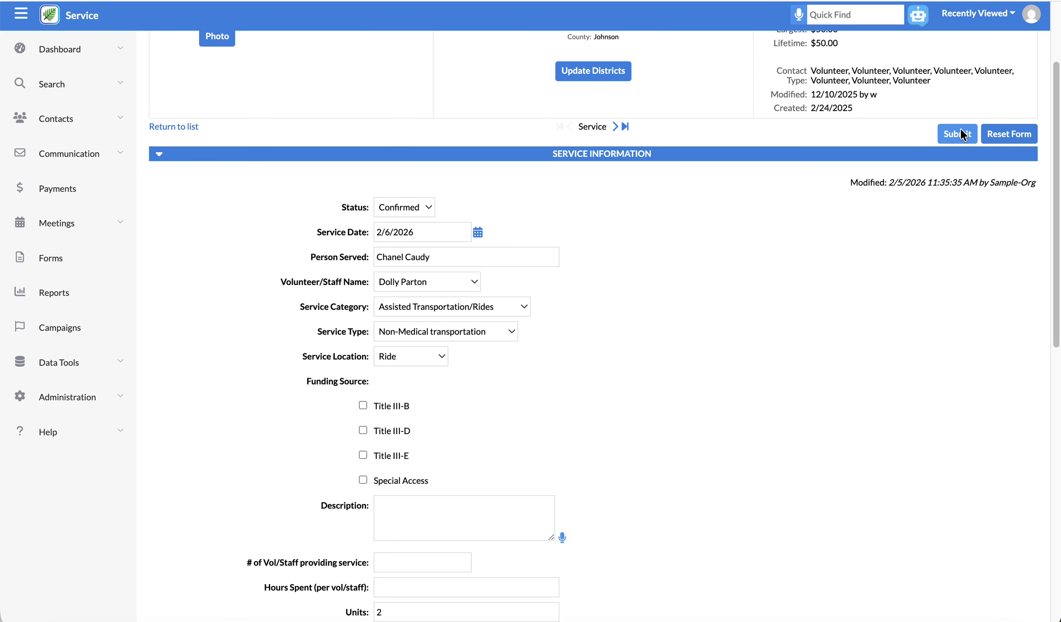
{"action": "left_click_drag", "start_coordinate": [1056, 149], "coordinate": [1053, 448]}
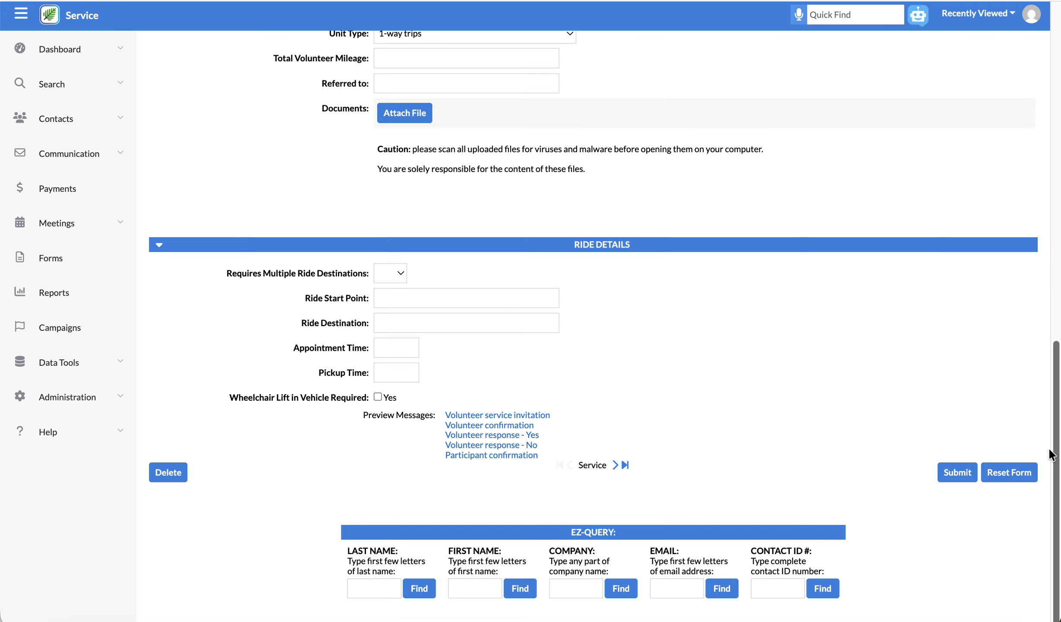
{"action": "left_click", "coordinate": [950, 473]}
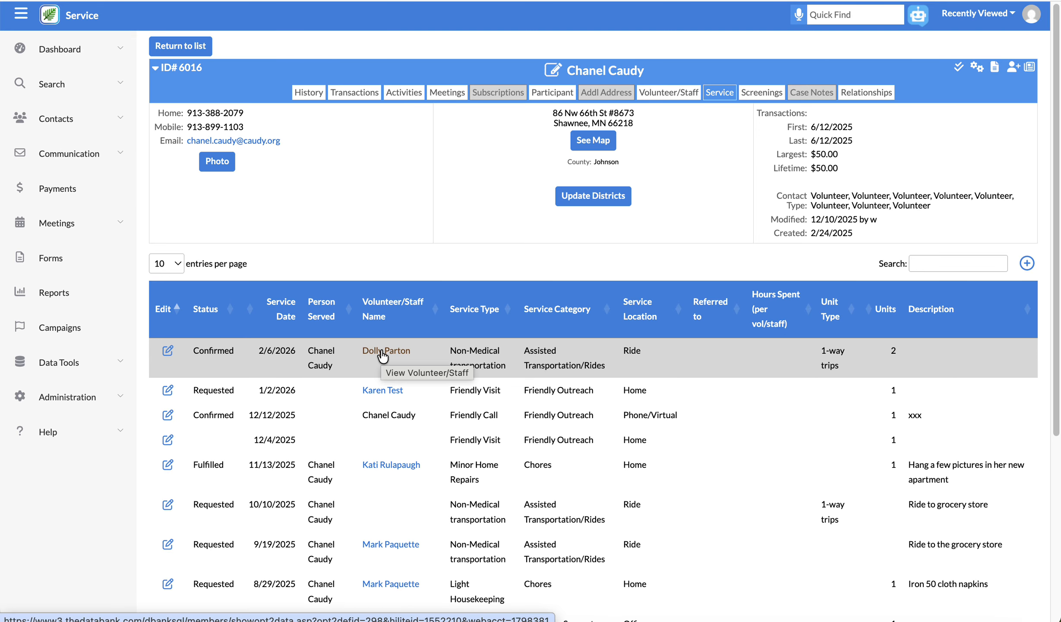
Step: View the assigned volunteer's record for the 2/6/2026 ride and return to the served person's service list
{"action": "left_click", "coordinate": [382, 351]}
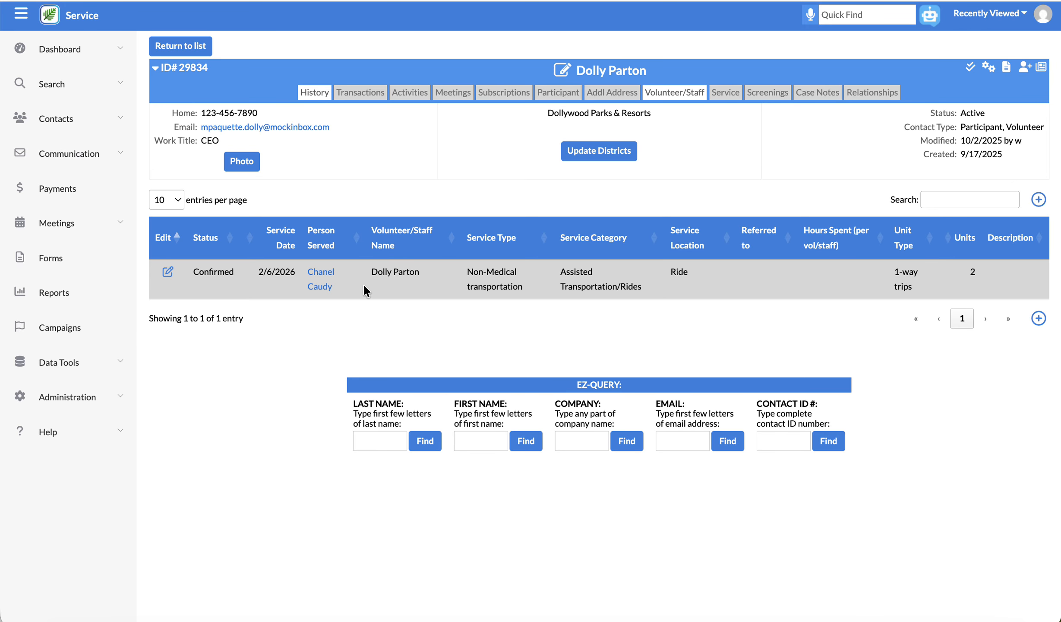
{"action": "left_click", "coordinate": [320, 290]}
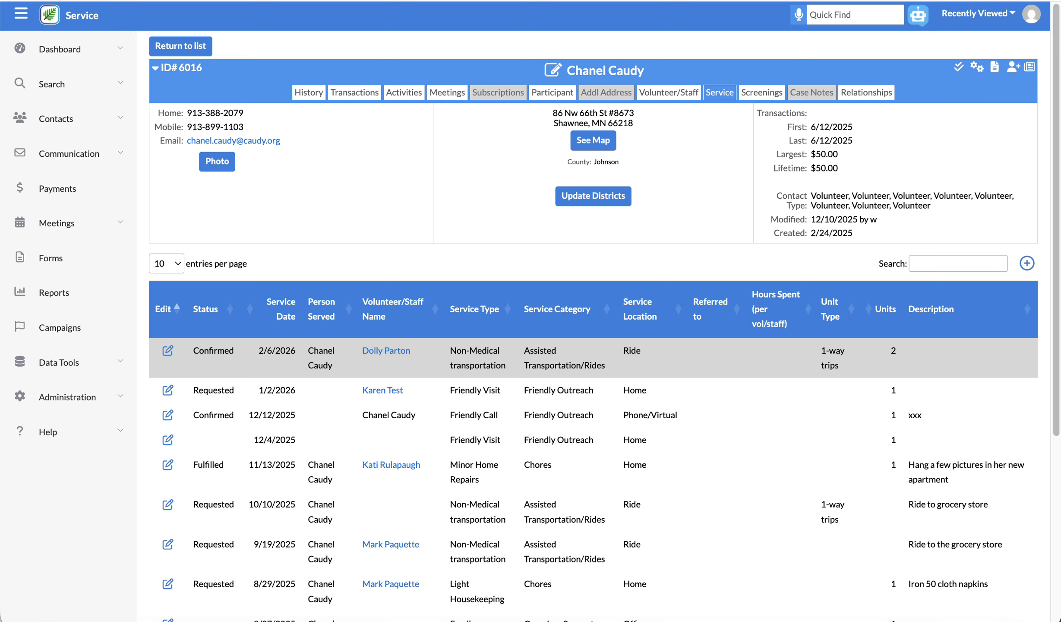
{"action": "key", "text": "super+shift+5"}
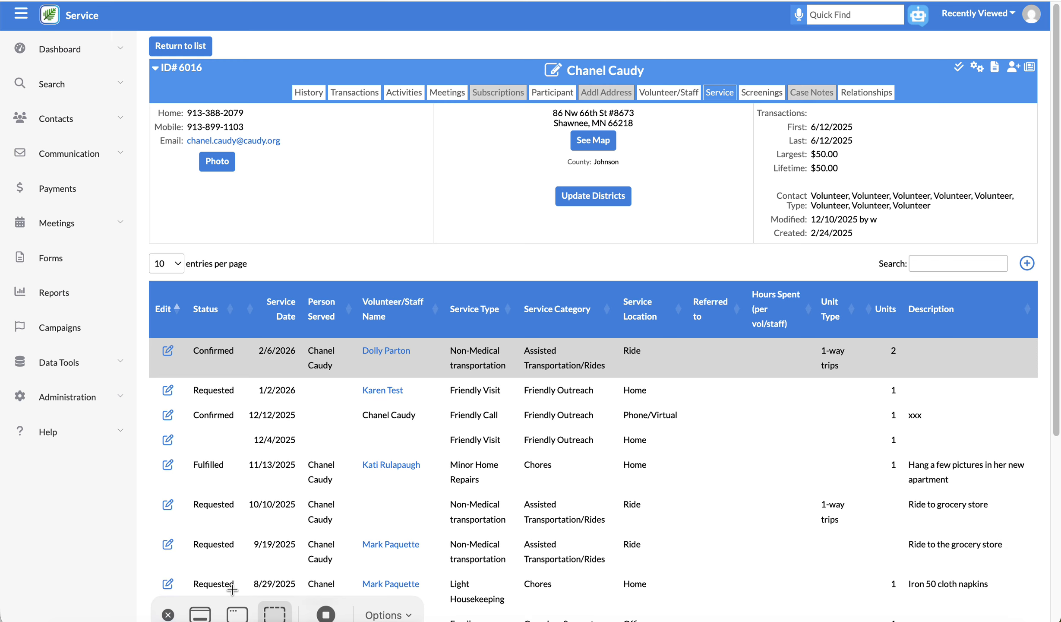